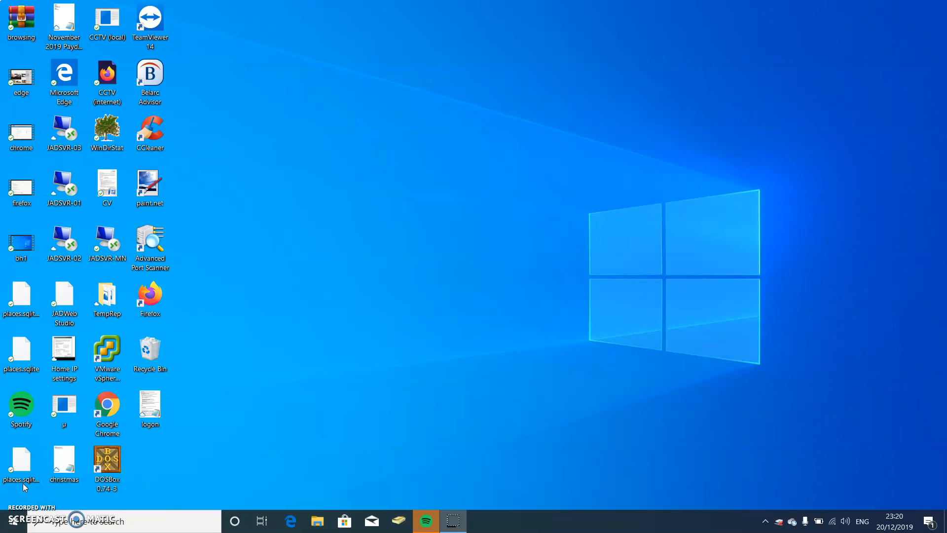
- Launch vSphere Client and log in to host 192.168.0.59 with the administrator user name and password
{"action": "left_click", "coordinate": [113, 366]}
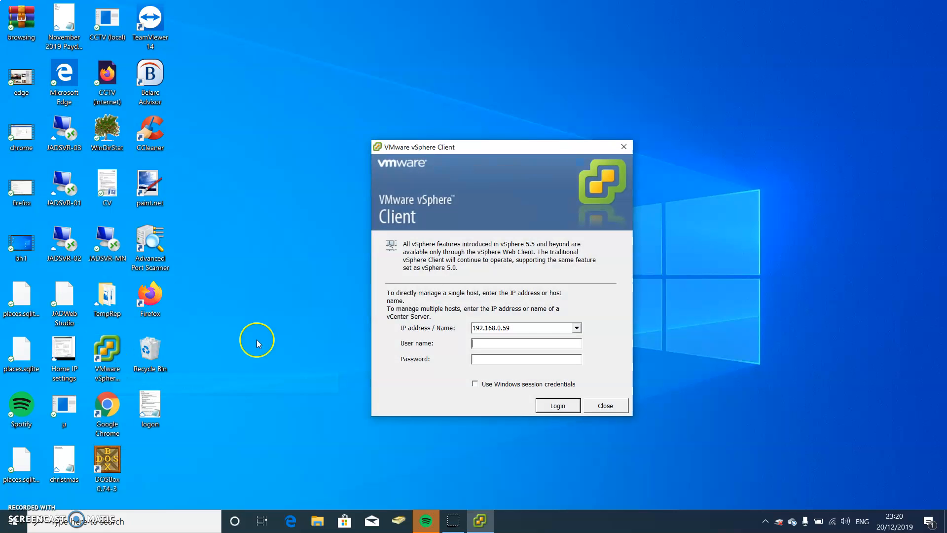
{"action": "left_click_drag", "start_coordinate": [547, 327], "coordinate": [413, 336]}
{"action": "left_click_drag", "start_coordinate": [514, 329], "coordinate": [455, 328]}
{"action": "left_click", "coordinate": [511, 346]}
{"action": "type", "text": "root**********"}
{"action": "key", "text": "Return"}
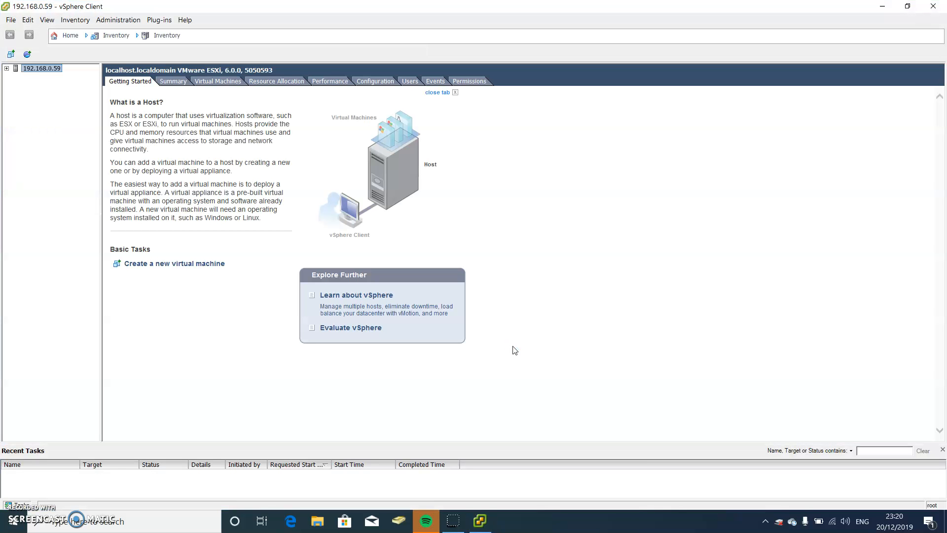
- Expand host 192.168.0.59 in the inventory and start the New Virtual Machine wizard from its context menu
{"action": "left_click", "coordinate": [6, 68]}
{"action": "left_click", "coordinate": [31, 77]}
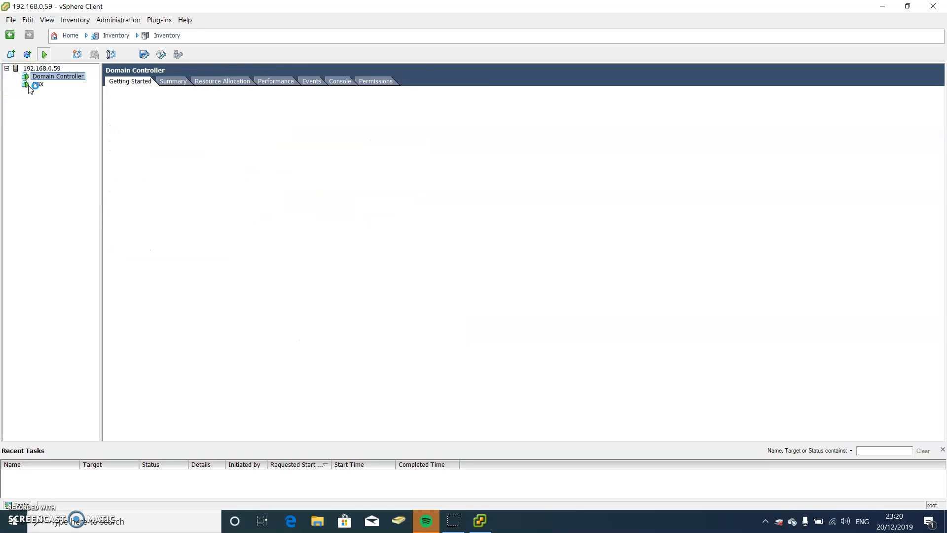
{"action": "left_click", "coordinate": [39, 69]}
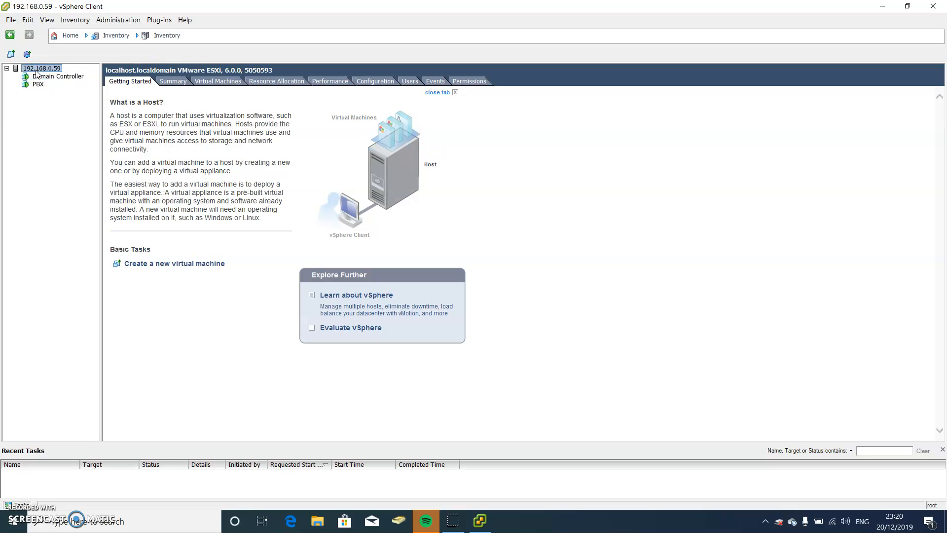
{"action": "right_click", "coordinate": [36, 72]}
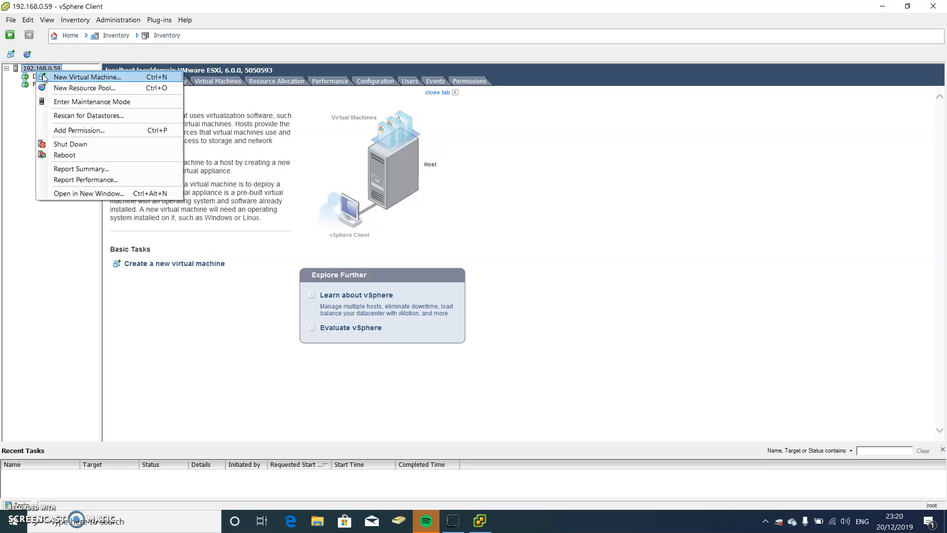
{"action": "left_click", "coordinate": [45, 77]}
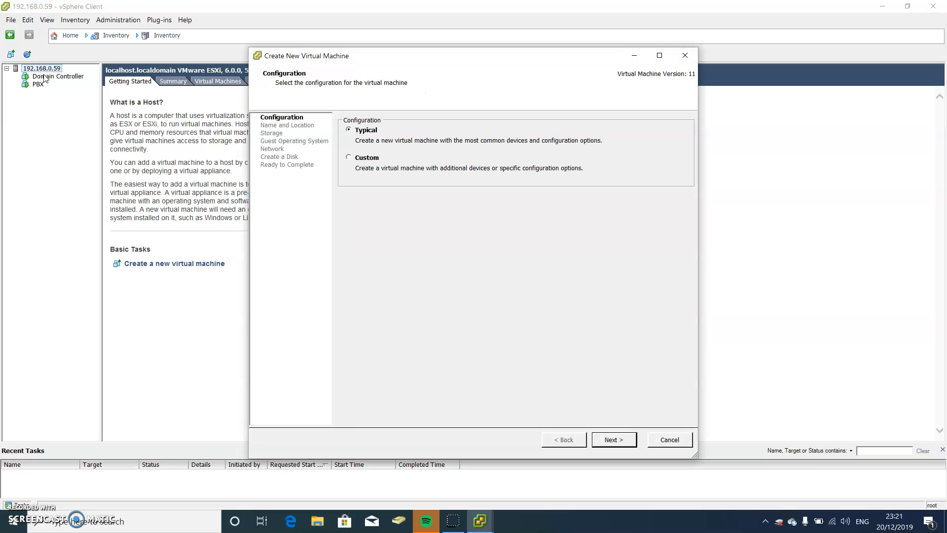
- Choose the Custom configuration in the new VM wizard and advance to the Name step
{"action": "left_click", "coordinate": [369, 158]}
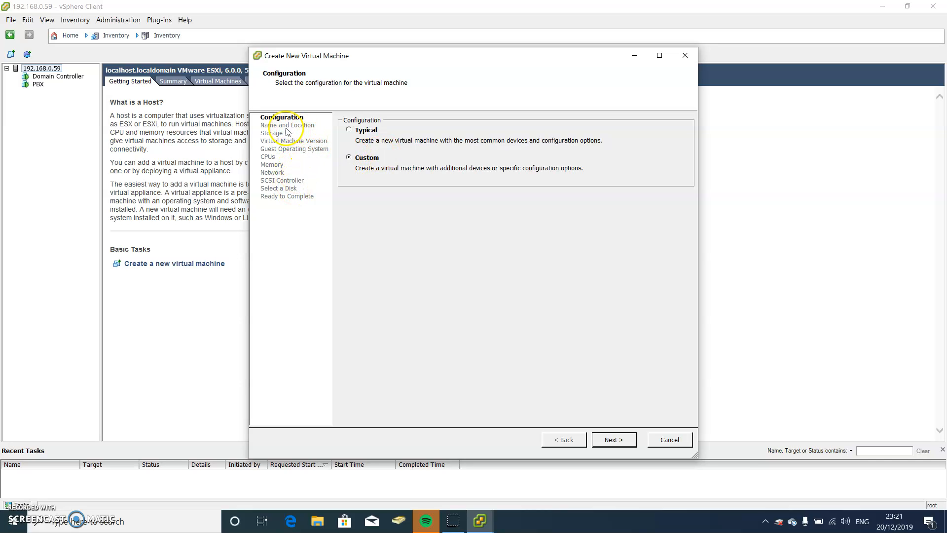
{"action": "left_click", "coordinate": [365, 131]}
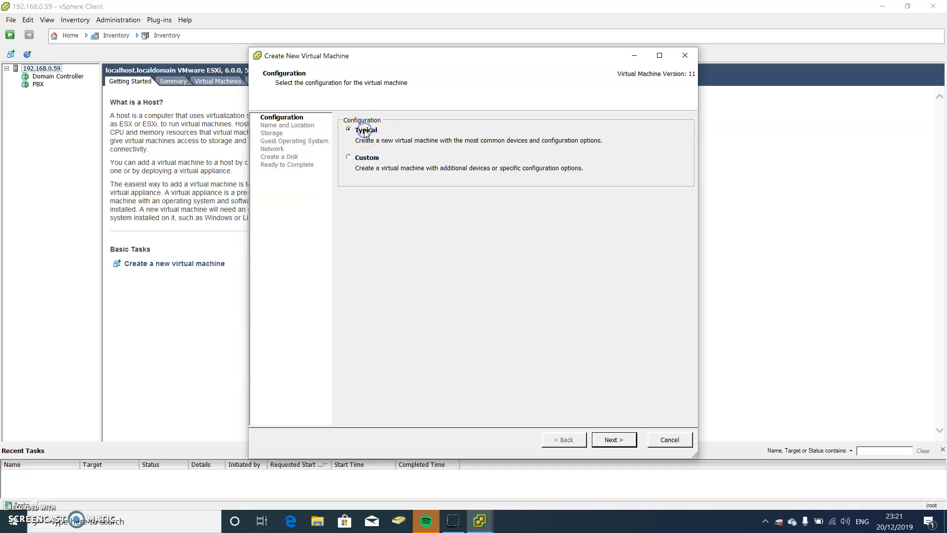
{"action": "left_click", "coordinate": [355, 157]}
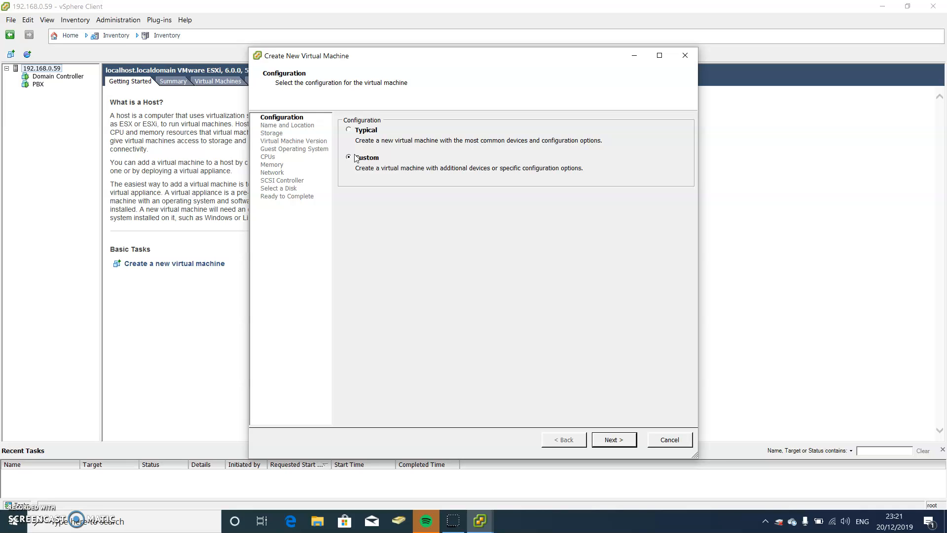
{"action": "left_click", "coordinate": [615, 437]}
- Name the virtual machine 'Test' and keep datastore1 as its storage location
{"action": "key", "text": "BackSpace"}
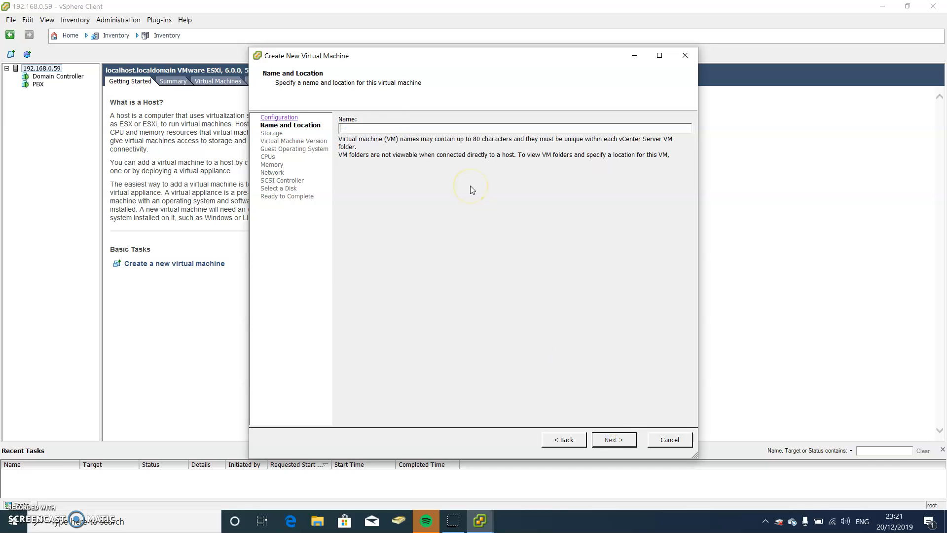
{"action": "type", "text": "Test"}
{"action": "key", "text": "Return"}
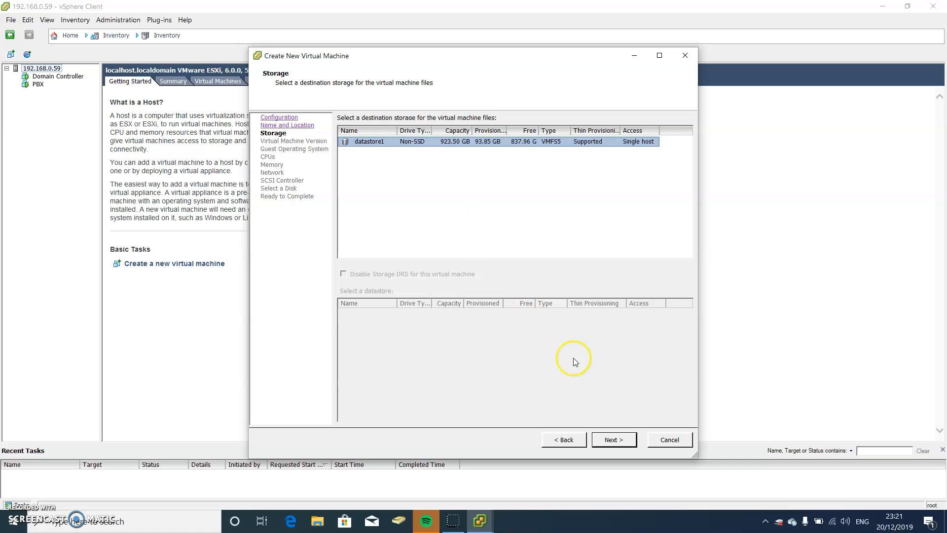
{"action": "left_click", "coordinate": [602, 440]}
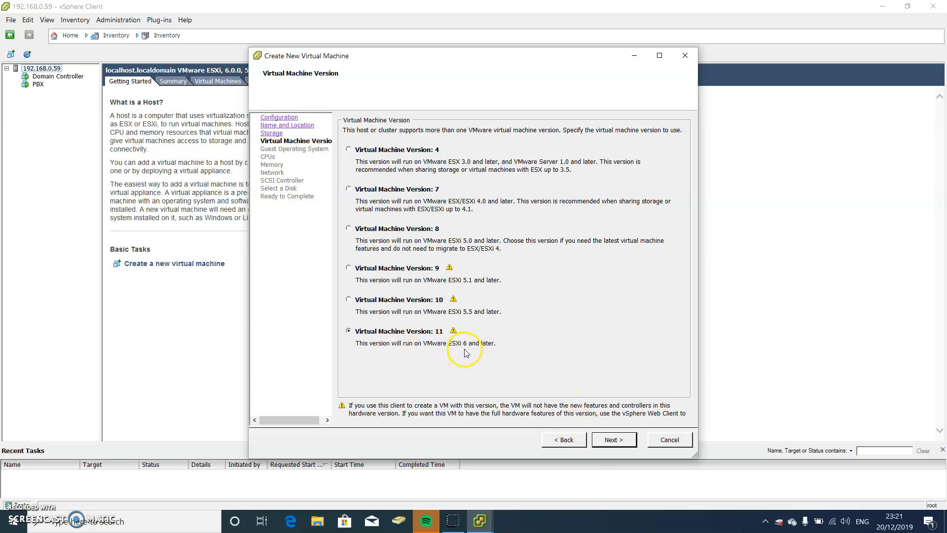
- Keep VM version 11 and set the guest OS to Microsoft Windows Server 2012 (64-bit)
{"action": "left_click", "coordinate": [606, 441]}
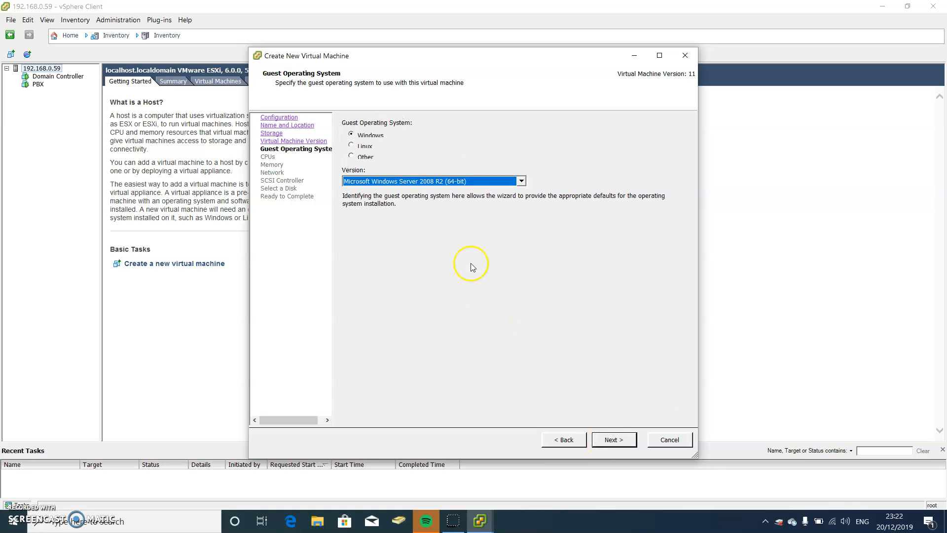
{"action": "left_click", "coordinate": [457, 183]}
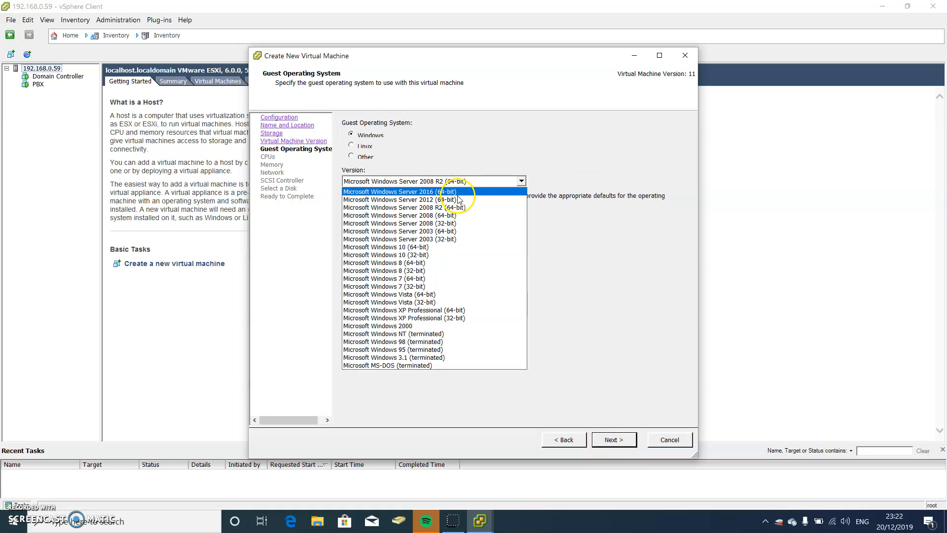
{"action": "left_click", "coordinate": [456, 199]}
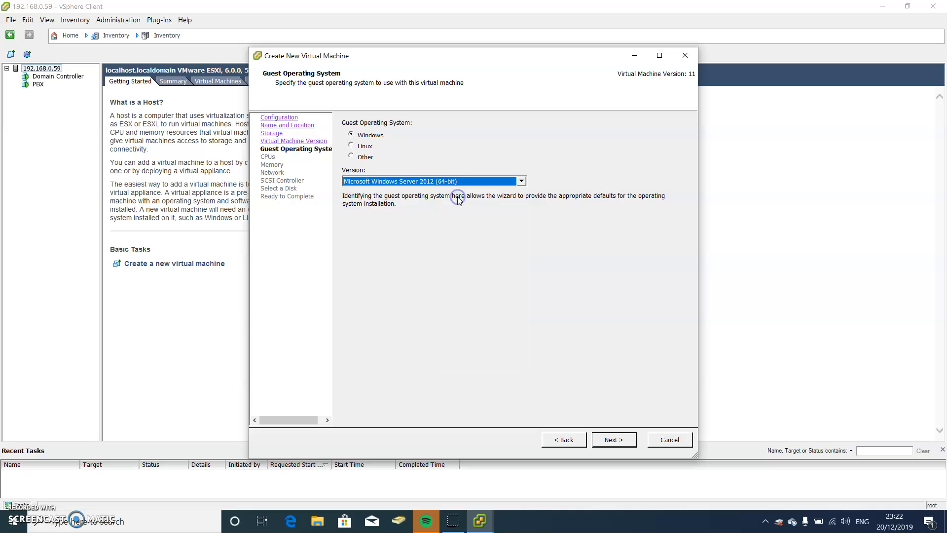
{"action": "left_click", "coordinate": [612, 439]}
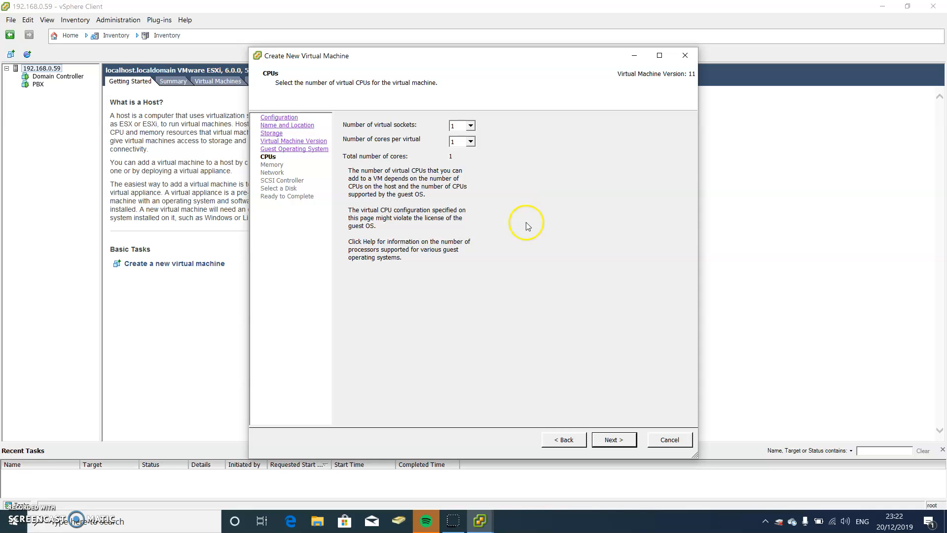
- Accept one CPU, 4 GB memory, VM Network and the LSI Logic SAS controller
{"action": "left_click", "coordinate": [611, 437]}
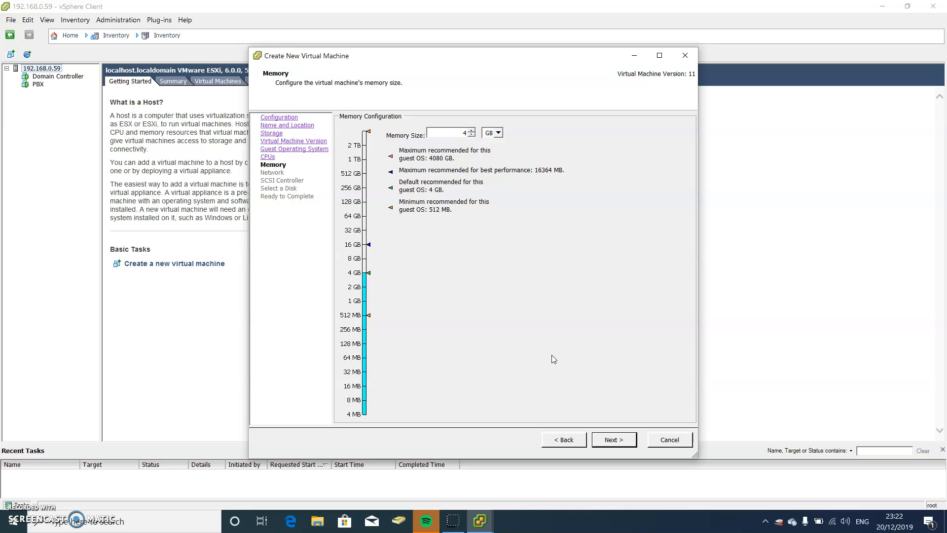
{"action": "left_click", "coordinate": [610, 441]}
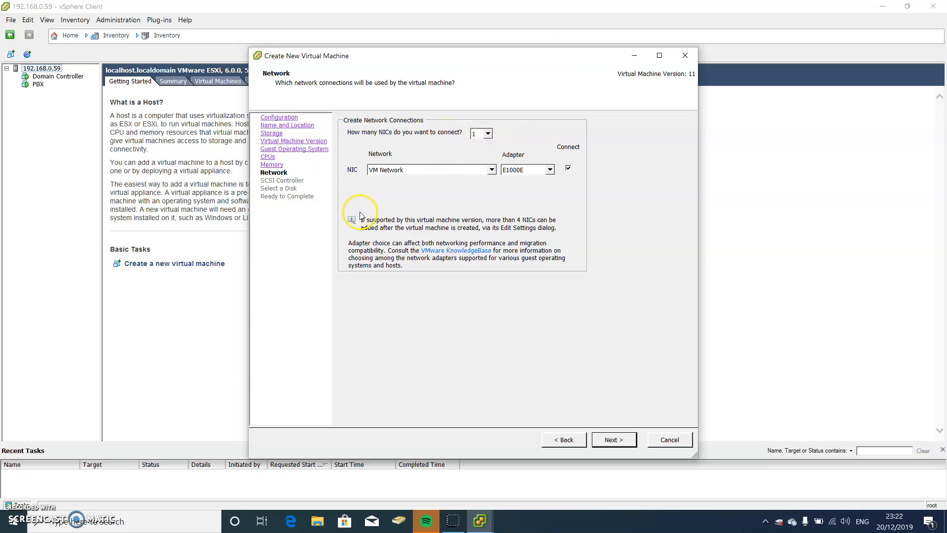
{"action": "left_click", "coordinate": [491, 169]}
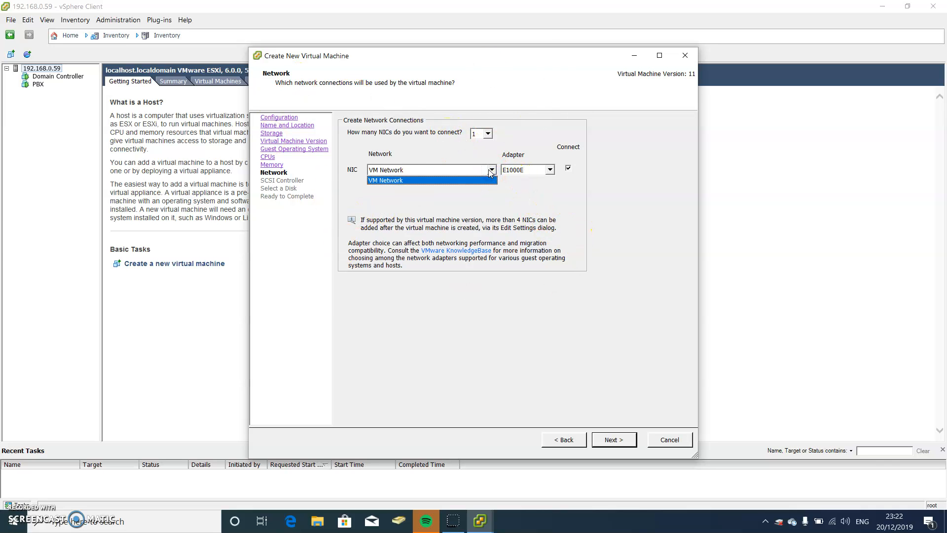
{"action": "left_click", "coordinate": [491, 171]}
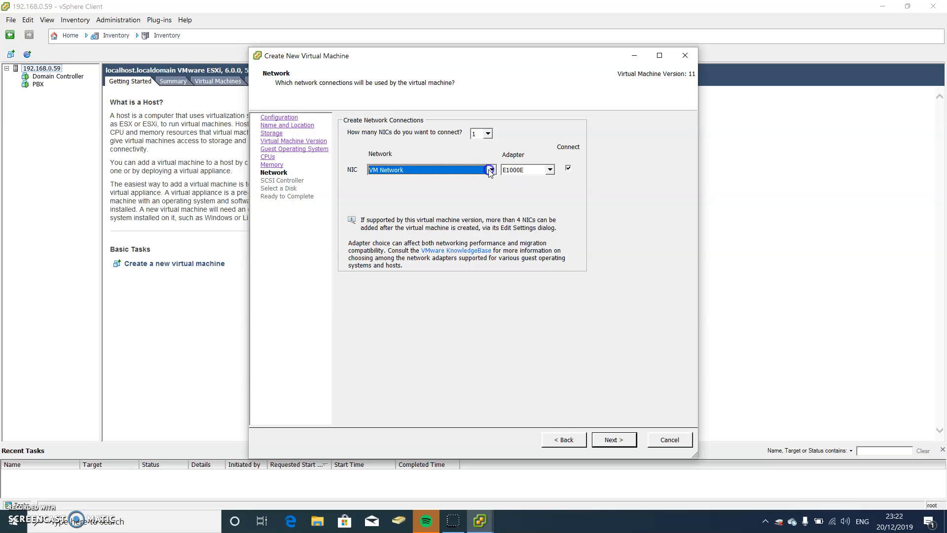
{"action": "left_click", "coordinate": [600, 438]}
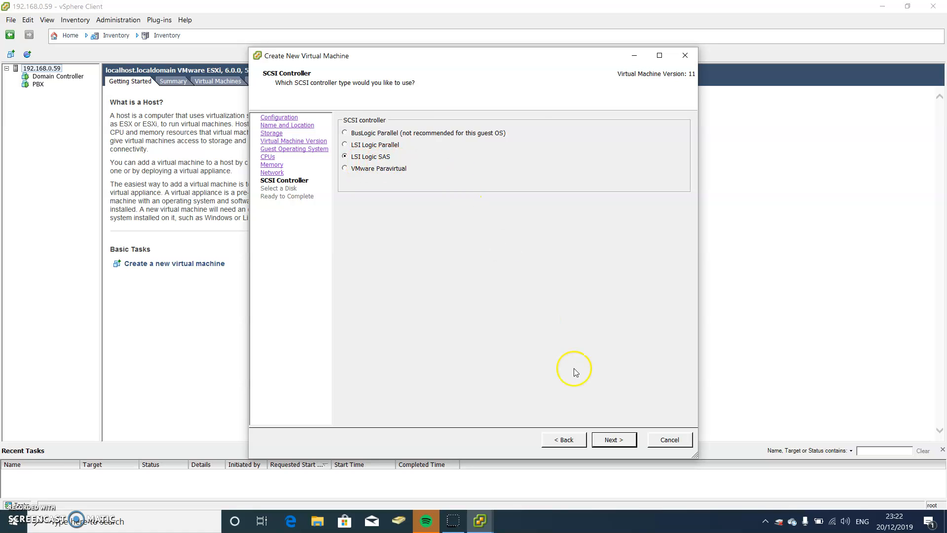
{"action": "left_click", "coordinate": [625, 439]}
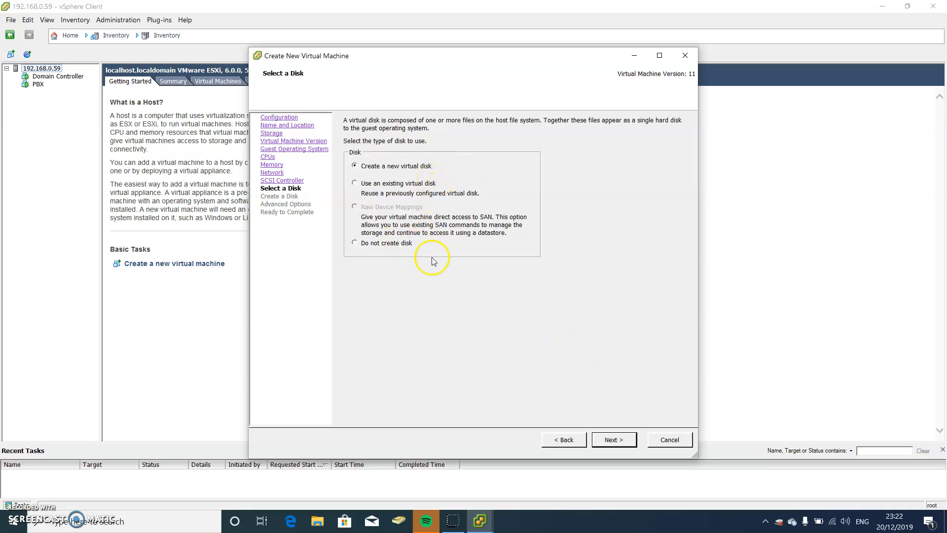
- Create a new 20 GB virtual disk instead of 40 GB and finish creating the Test VM
{"action": "left_click", "coordinate": [622, 445]}
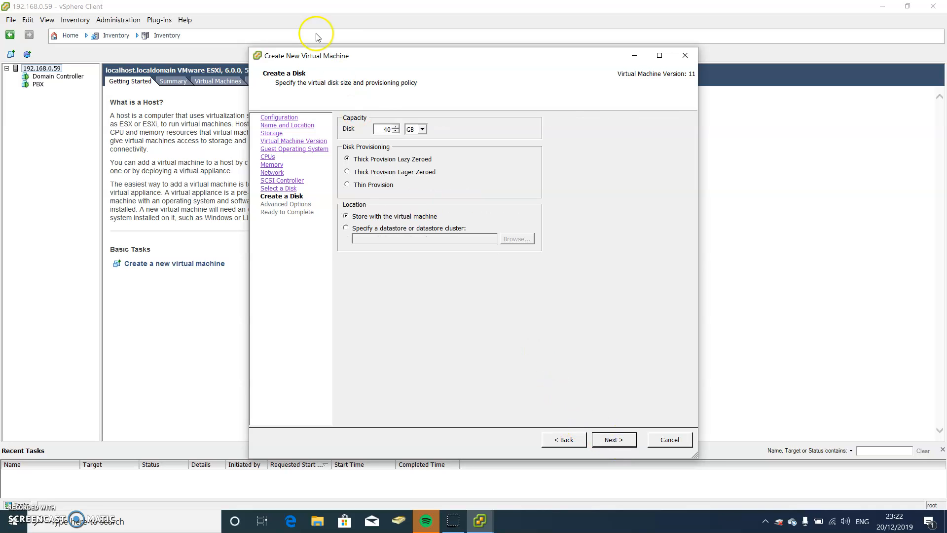
{"action": "left_click", "coordinate": [374, 129]}
{"action": "left_click_drag", "start_coordinate": [381, 129], "coordinate": [413, 131]}
{"action": "key", "text": "BackSpace"}
{"action": "type", "text": "20"}
{"action": "left_click", "coordinate": [617, 440]}
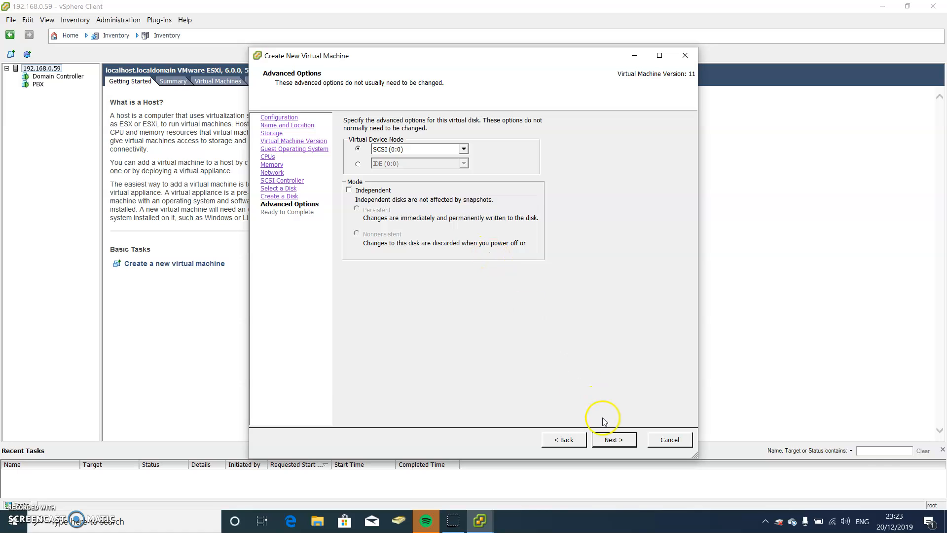
{"action": "left_click", "coordinate": [612, 439]}
{"action": "left_click", "coordinate": [614, 439]}
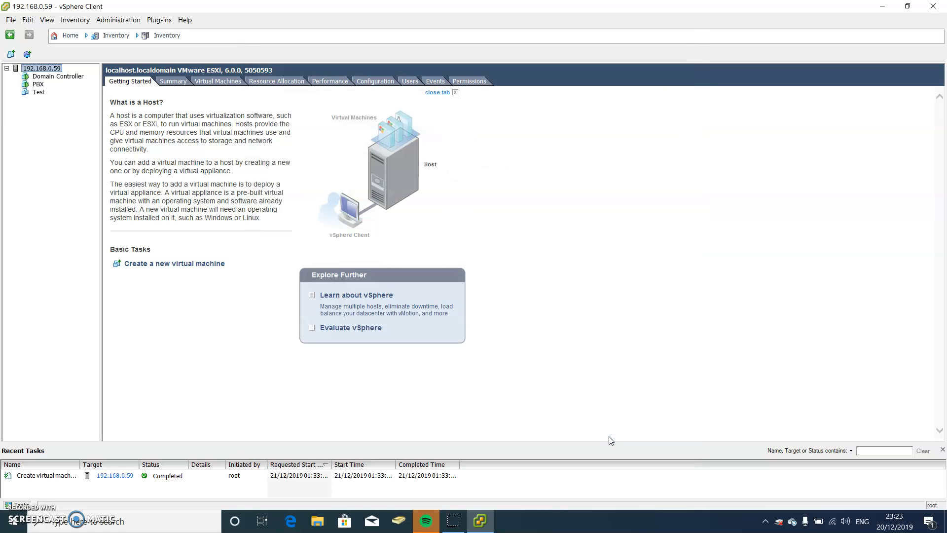
- Open Edit Settings for the Test VM and dismiss the restricted settings warning
{"action": "left_click", "coordinate": [38, 92]}
{"action": "right_click", "coordinate": [39, 93]}
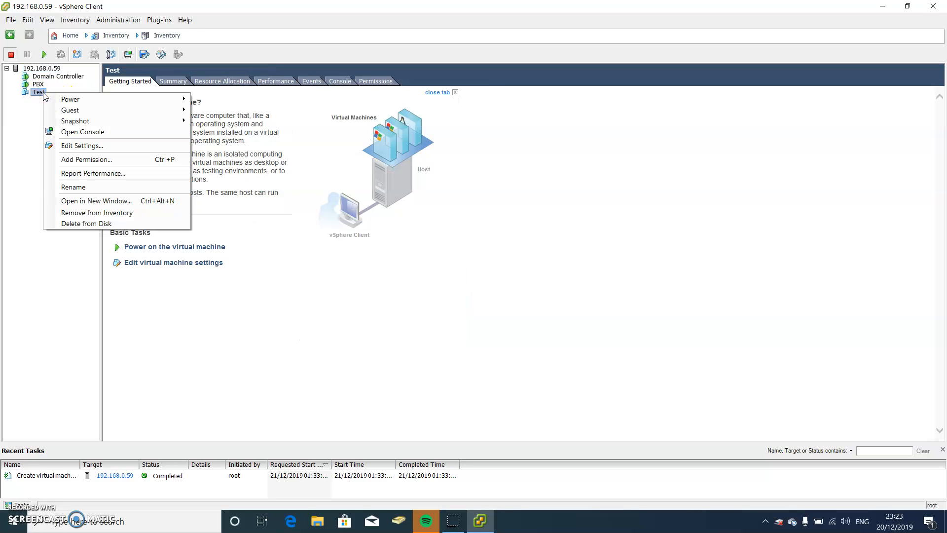
{"action": "left_click", "coordinate": [77, 145]}
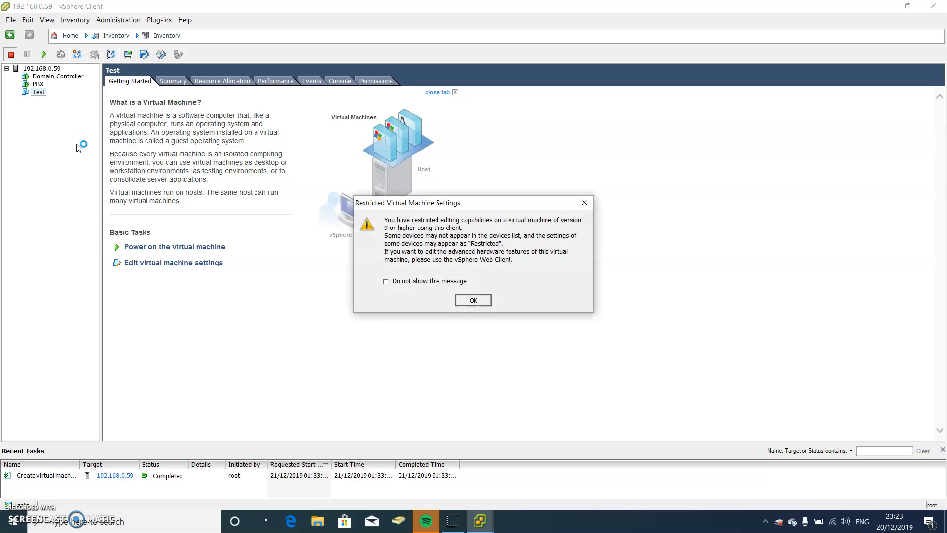
{"action": "left_click", "coordinate": [473, 300]}
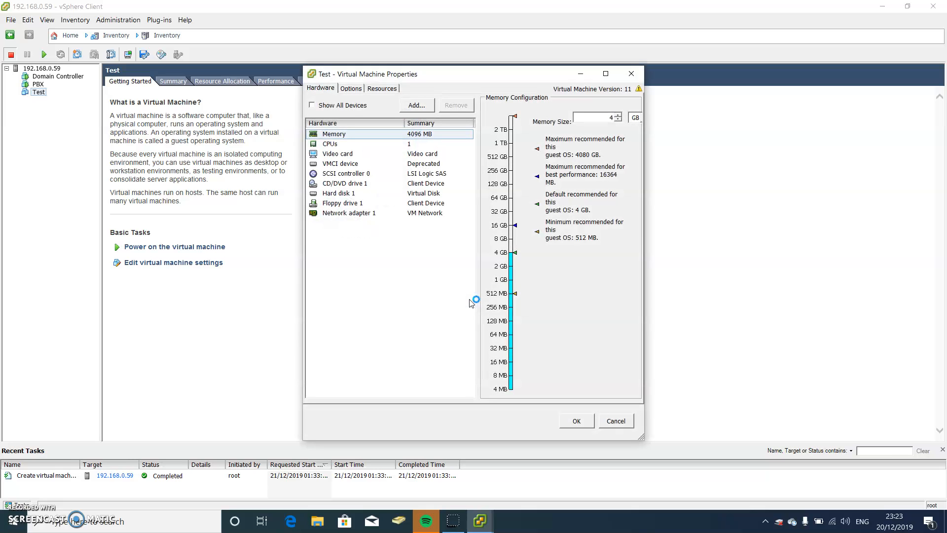
- Mount the 2012 R2 ISO from datastore1 on CD/DVD drive 1, connected at power on
{"action": "left_click", "coordinate": [359, 184]}
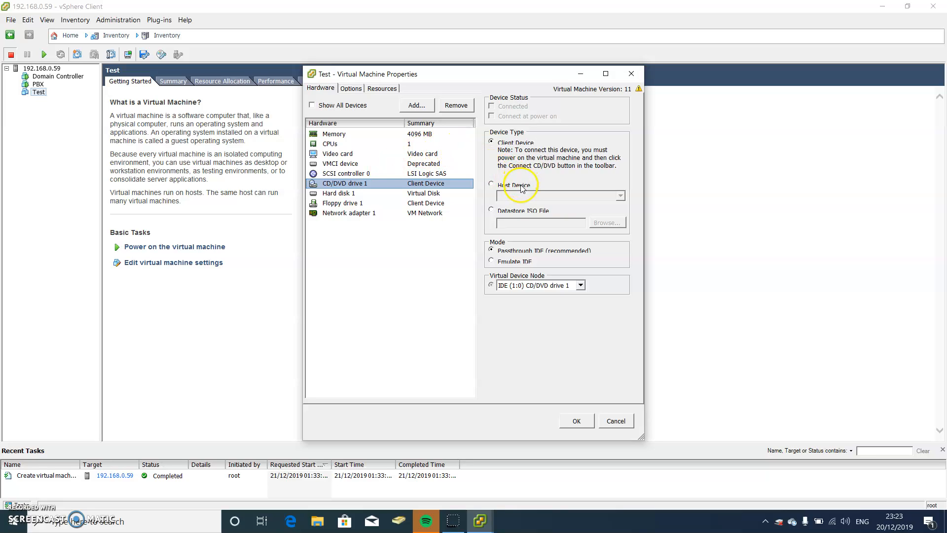
{"action": "left_click", "coordinate": [523, 211]}
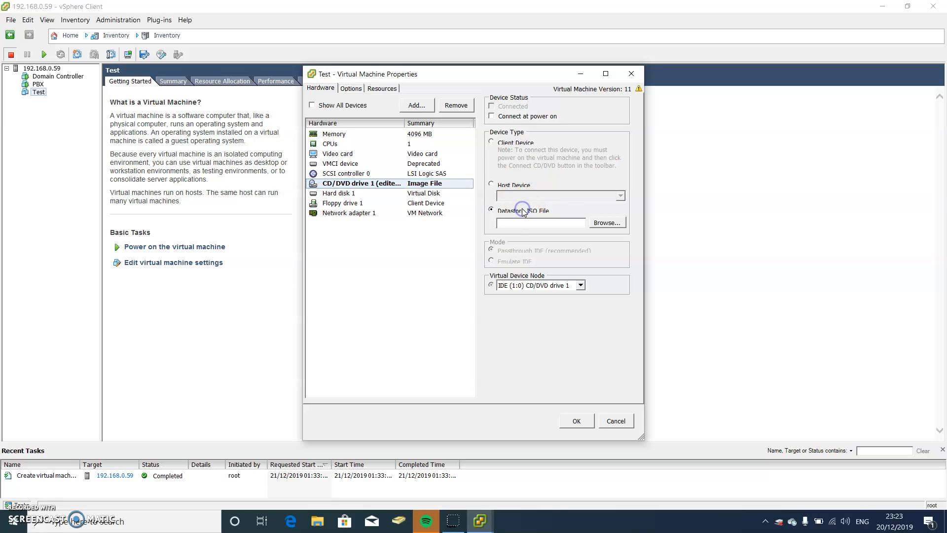
{"action": "left_click", "coordinate": [597, 224]}
{"action": "double_click", "coordinate": [360, 226]}
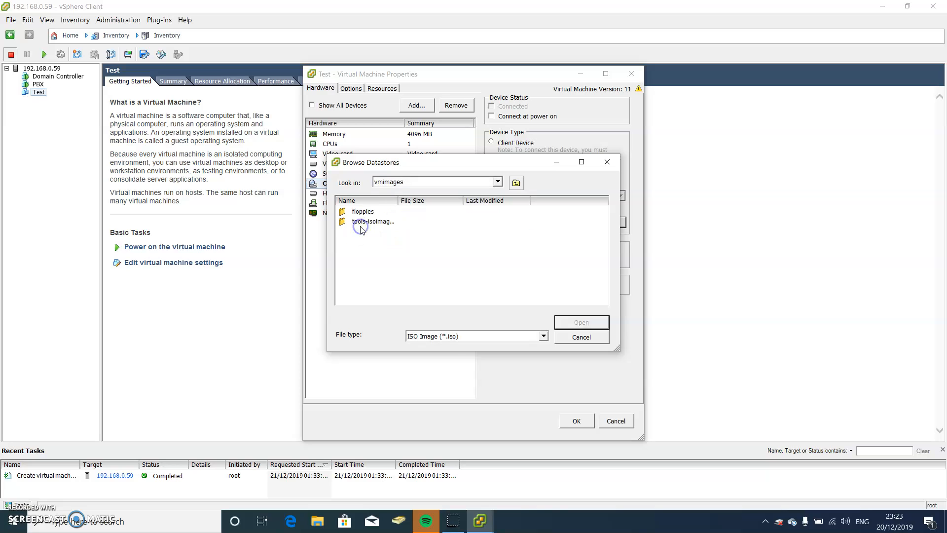
{"action": "double_click", "coordinate": [361, 225]}
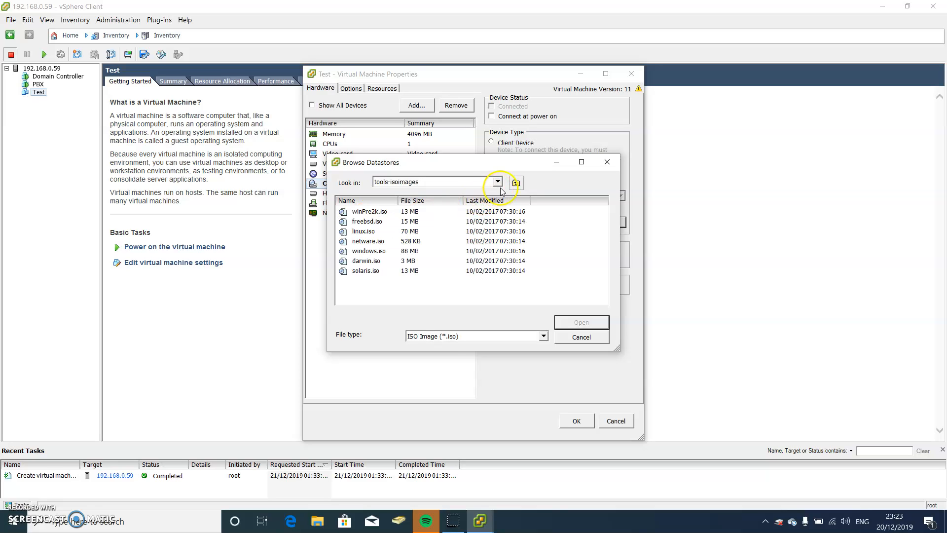
{"action": "left_click", "coordinate": [516, 182]}
{"action": "double_click", "coordinate": [389, 213]}
{"action": "double_click", "coordinate": [383, 251]}
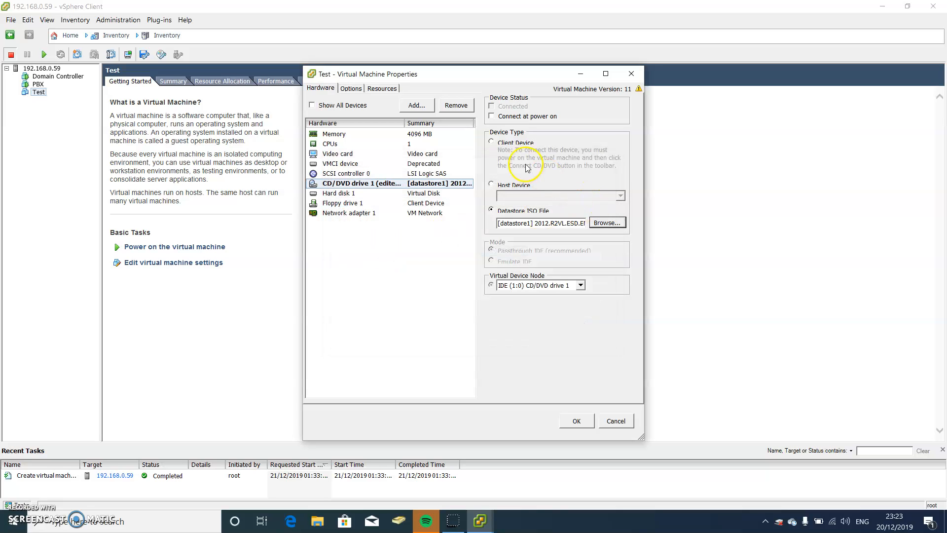
{"action": "left_click", "coordinate": [506, 116]}
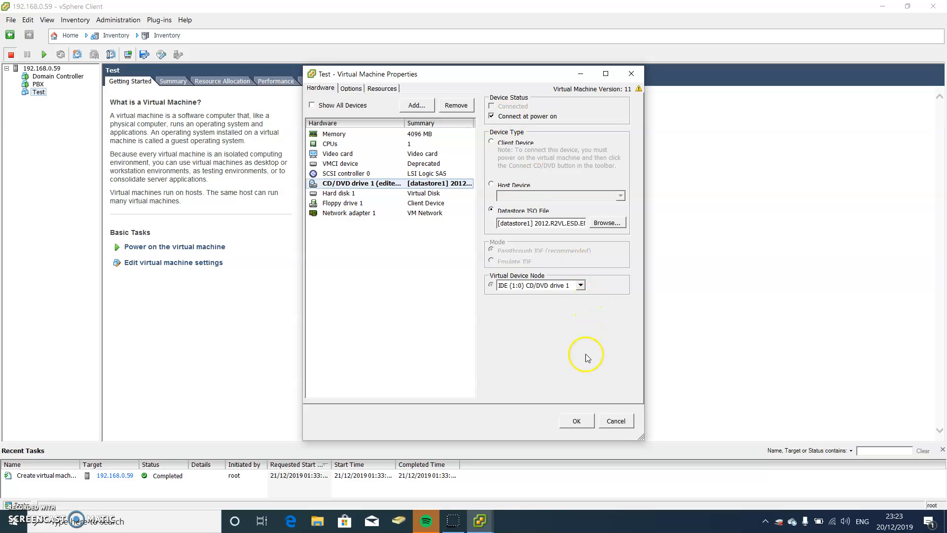
{"action": "left_click", "coordinate": [575, 421]}
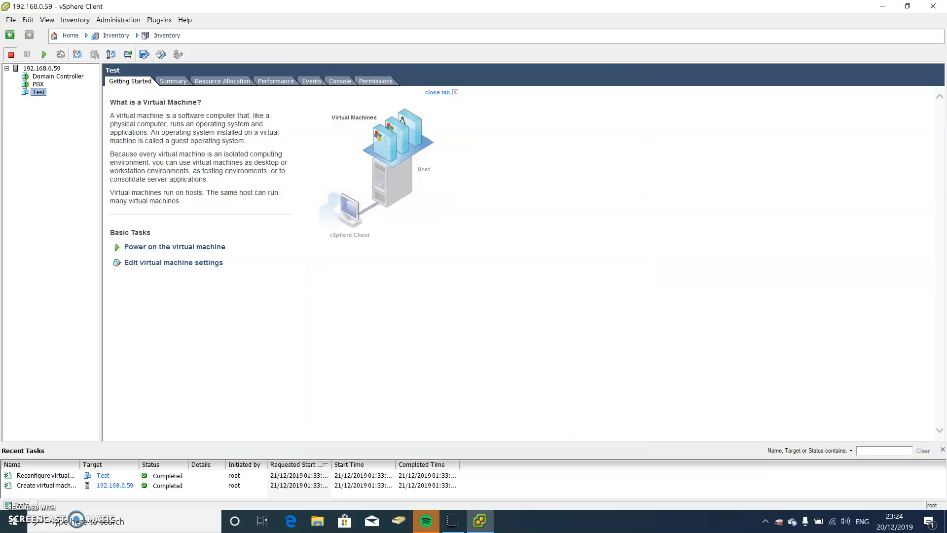
- Open a console for the Test VM and power it on
{"action": "right_click", "coordinate": [40, 92]}
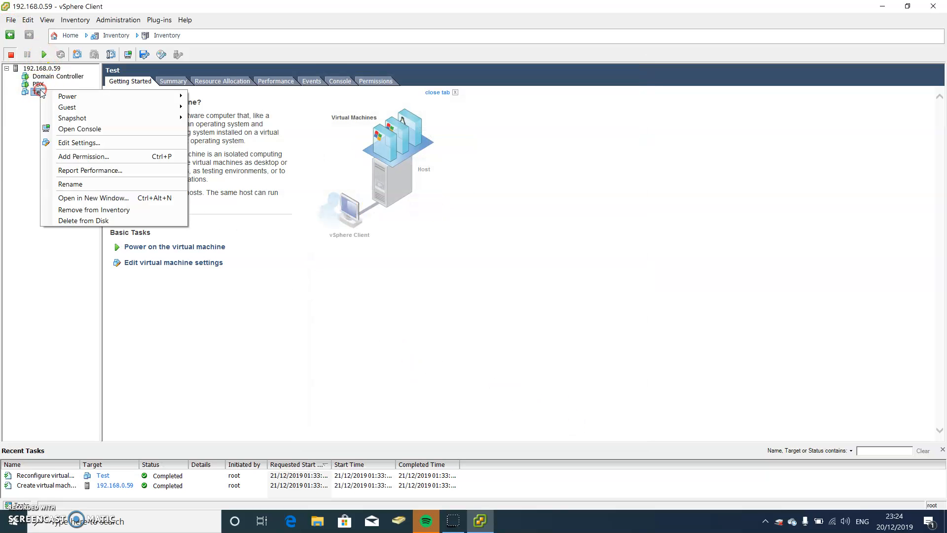
{"action": "left_click", "coordinate": [74, 129]}
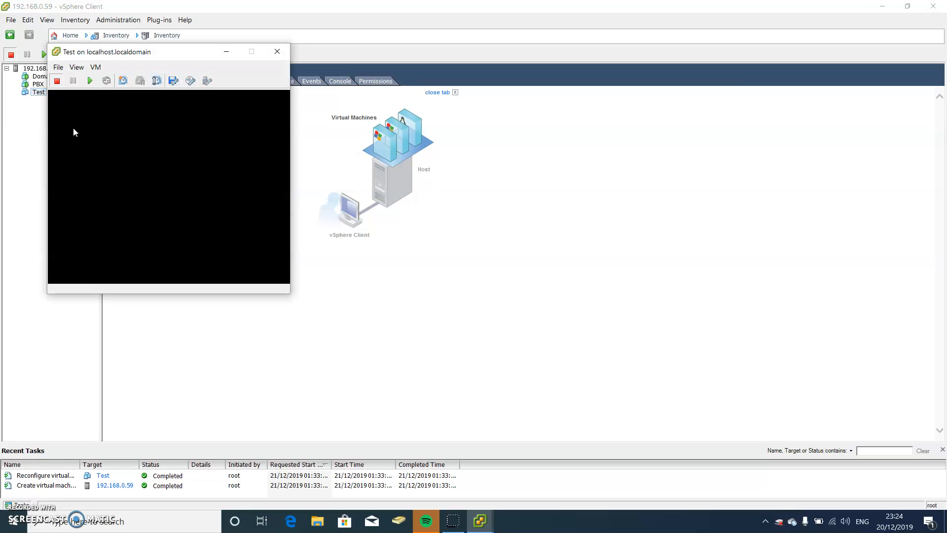
{"action": "left_click", "coordinate": [90, 80]}
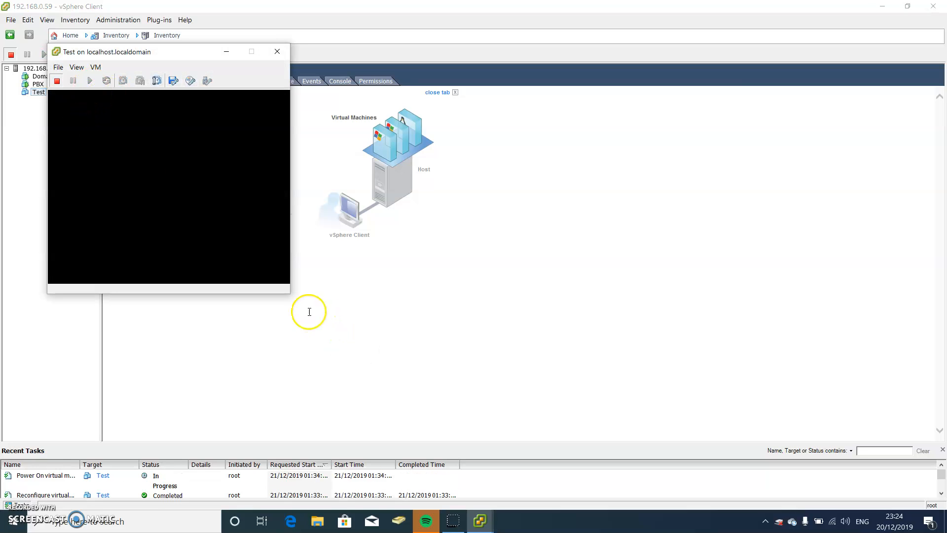
- Enlarge the console to watch Windows boot, close it, then select the PBX and Domain Controller VMs
{"action": "left_click_drag", "start_coordinate": [607, 420], "coordinate": [612, 420]}
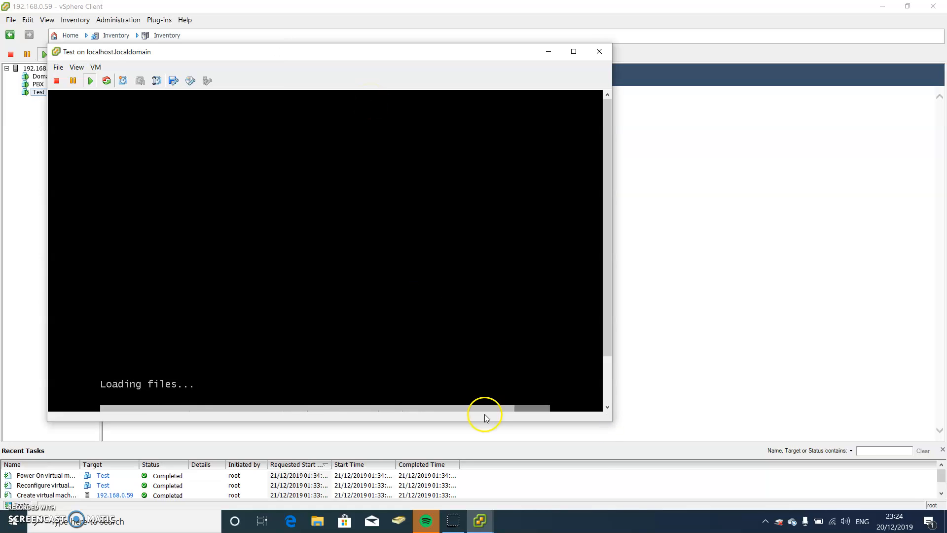
{"action": "left_click_drag", "start_coordinate": [592, 421], "coordinate": [592, 471]}
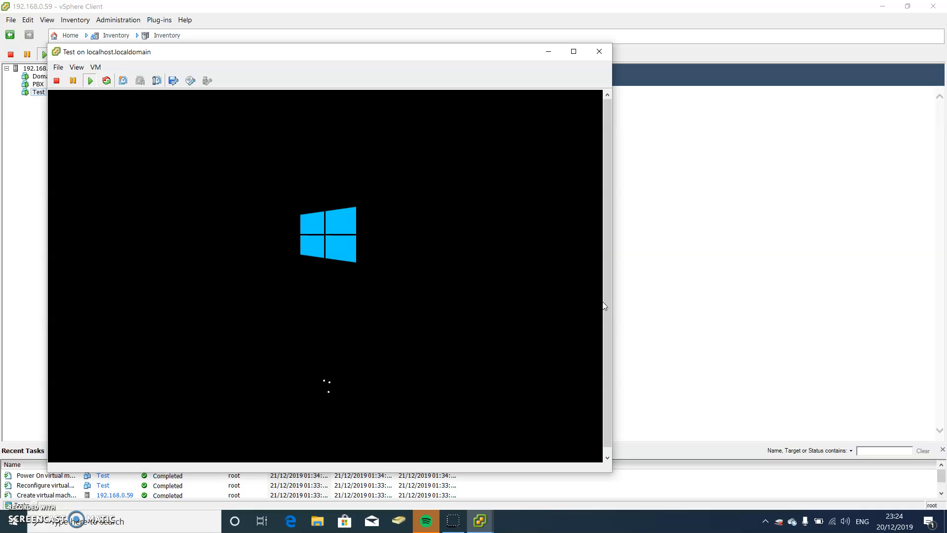
{"action": "left_click_drag", "start_coordinate": [414, 50], "coordinate": [529, 34]}
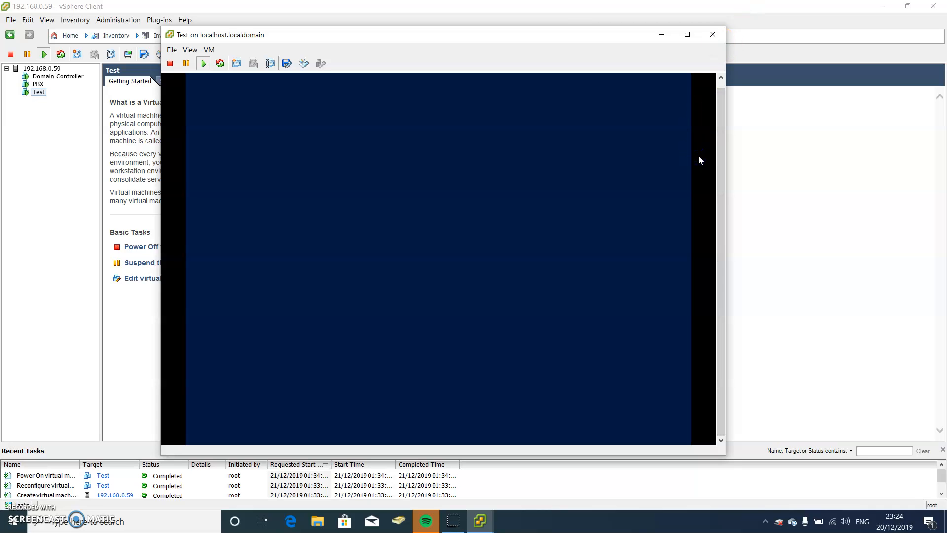
{"action": "left_click", "coordinate": [707, 40]}
{"action": "left_click", "coordinate": [38, 84]}
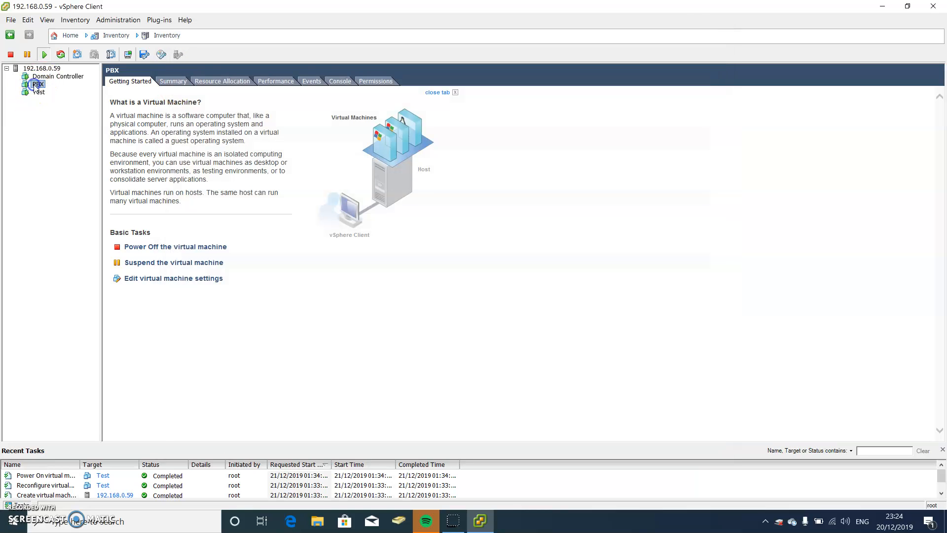
{"action": "left_click", "coordinate": [51, 78]}
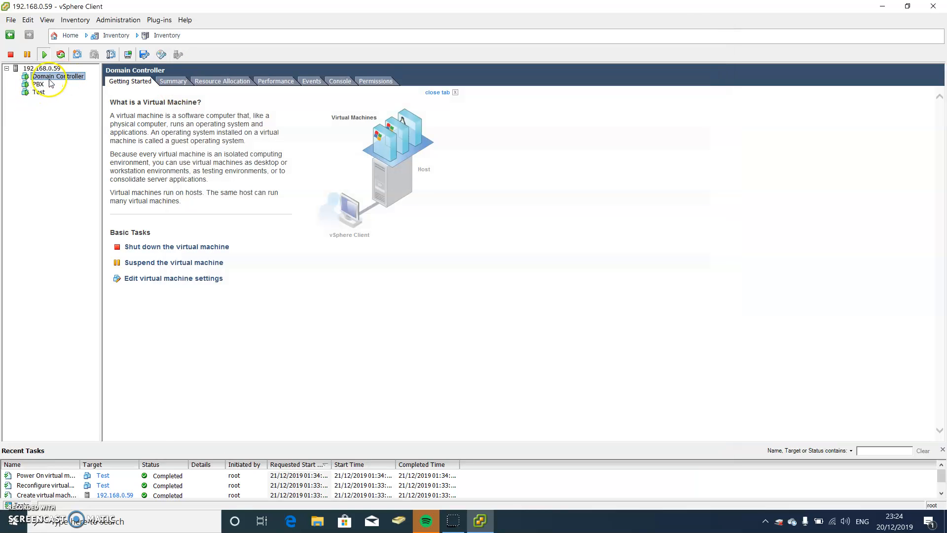